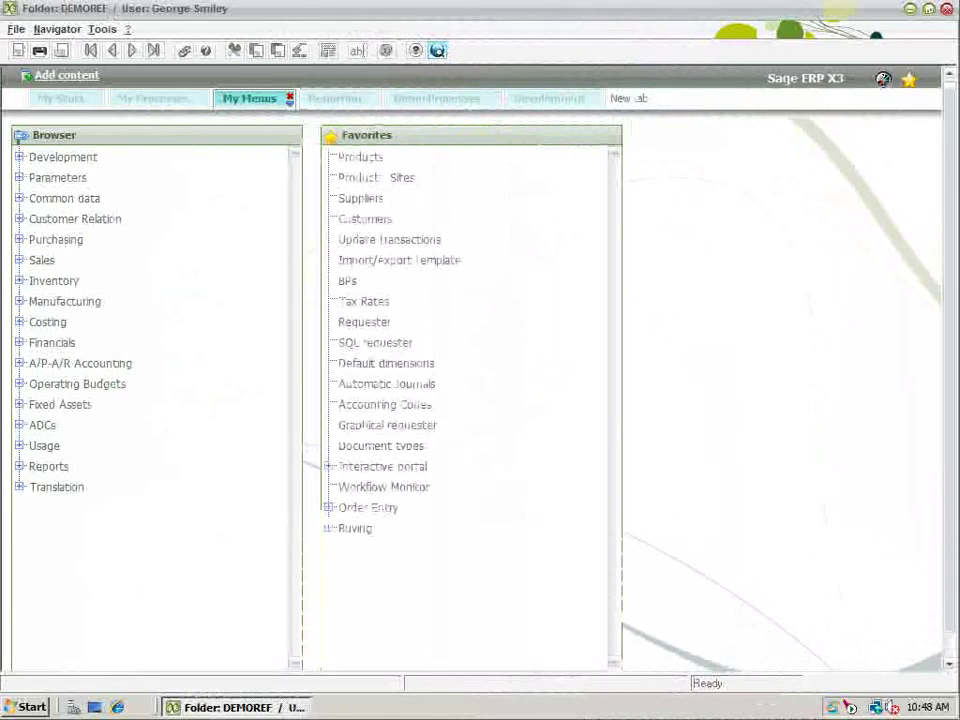
Step: Review the controls and account format of the ENG chart of accounts in the organizational structure parameters, and close the record
{"action": "left_click", "coordinate": [20, 179]}
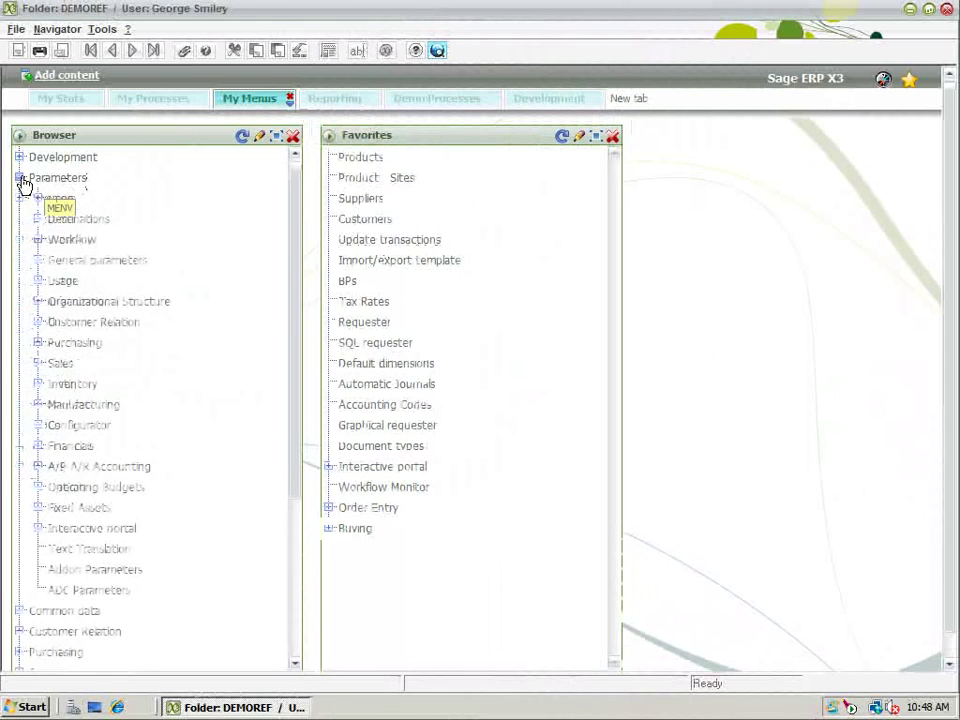
{"action": "left_click", "coordinate": [39, 301]}
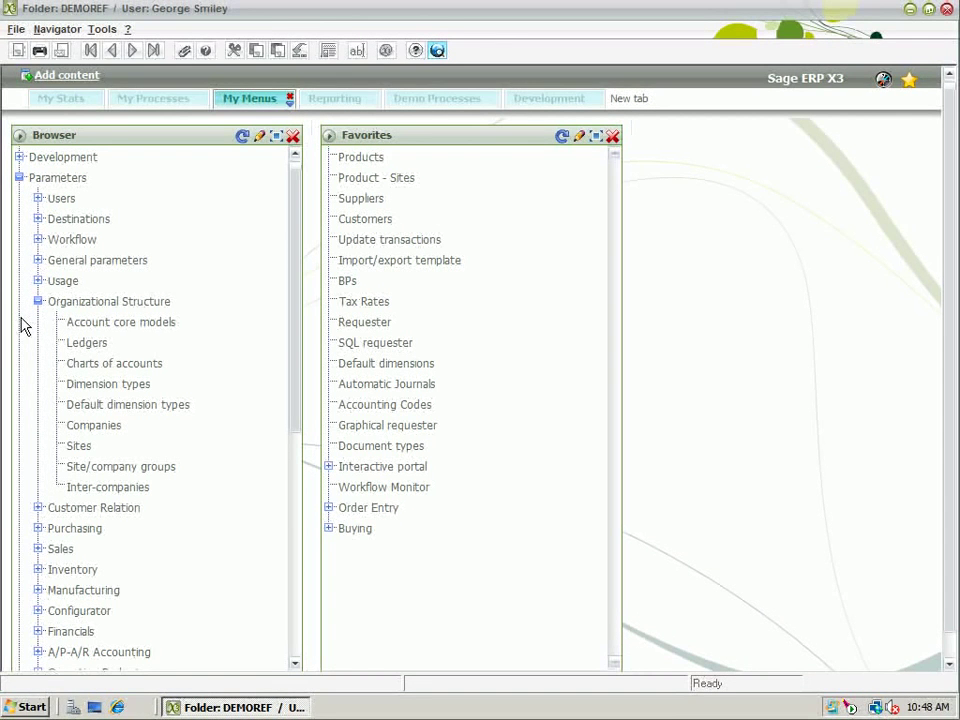
{"action": "left_click", "coordinate": [151, 366]}
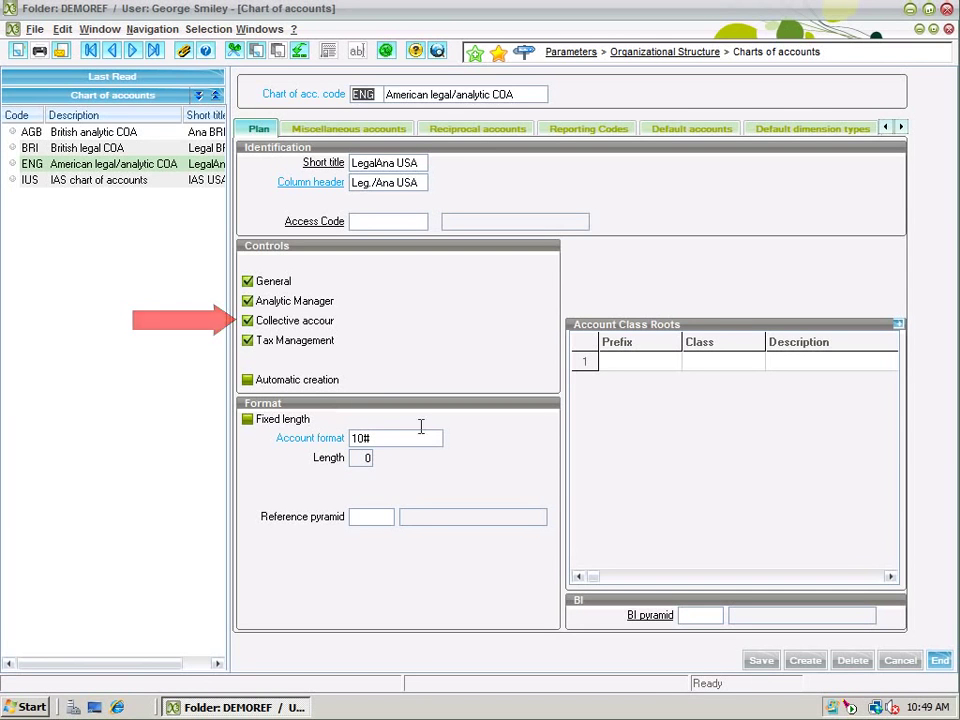
{"action": "left_click", "coordinate": [940, 661]}
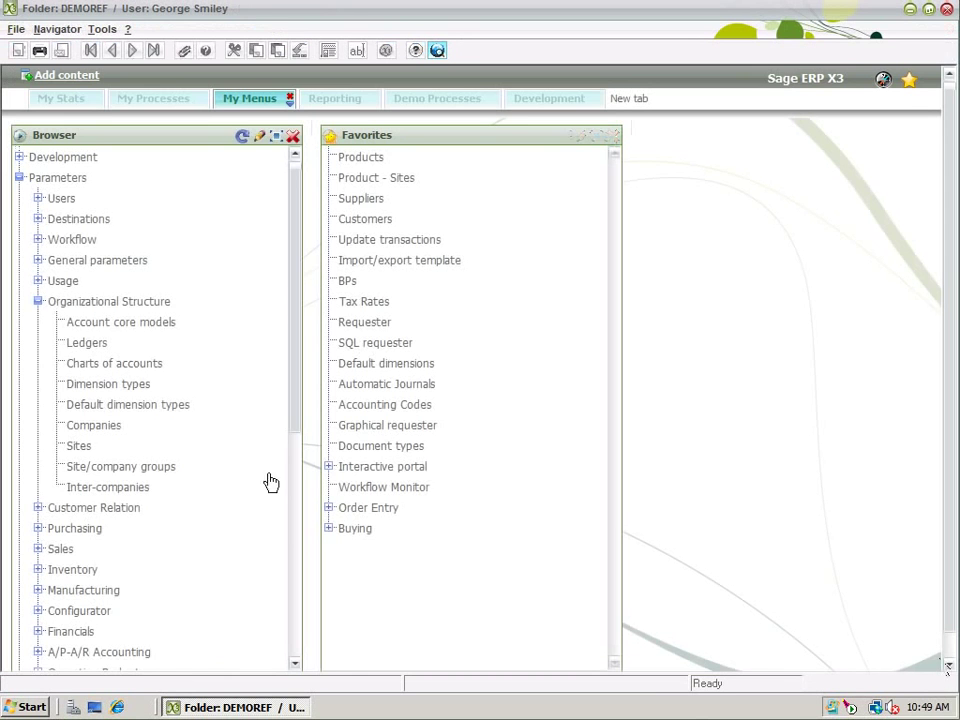
Step: Open the dimension types setup, examine the Department type's view format and flags, and close it
{"action": "left_click", "coordinate": [124, 394]}
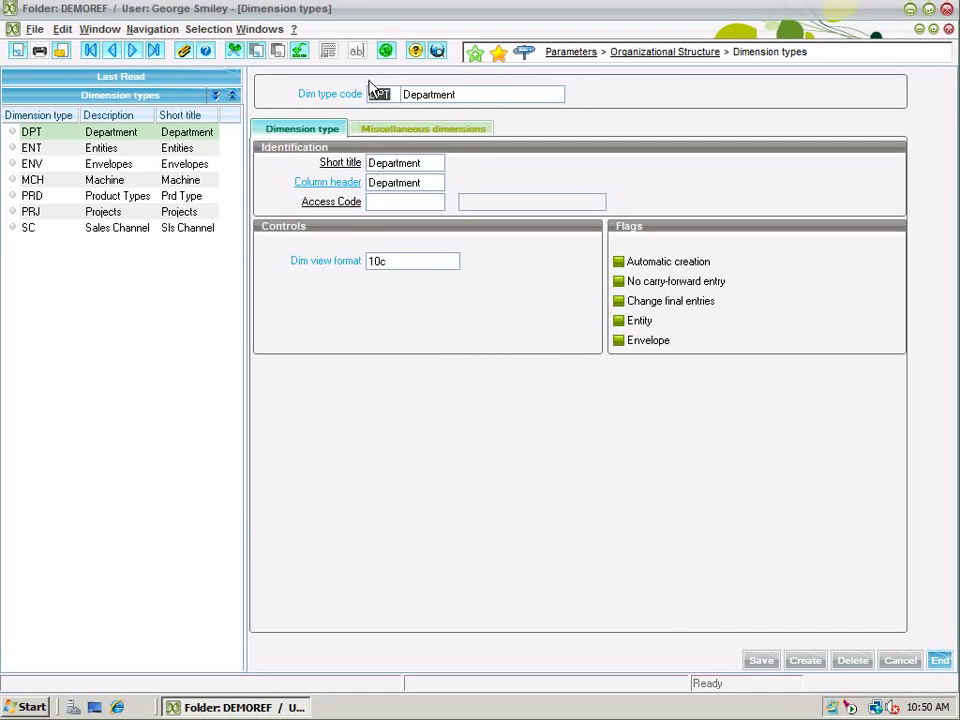
{"action": "left_click", "coordinate": [411, 261]}
{"action": "left_click", "coordinate": [941, 662]}
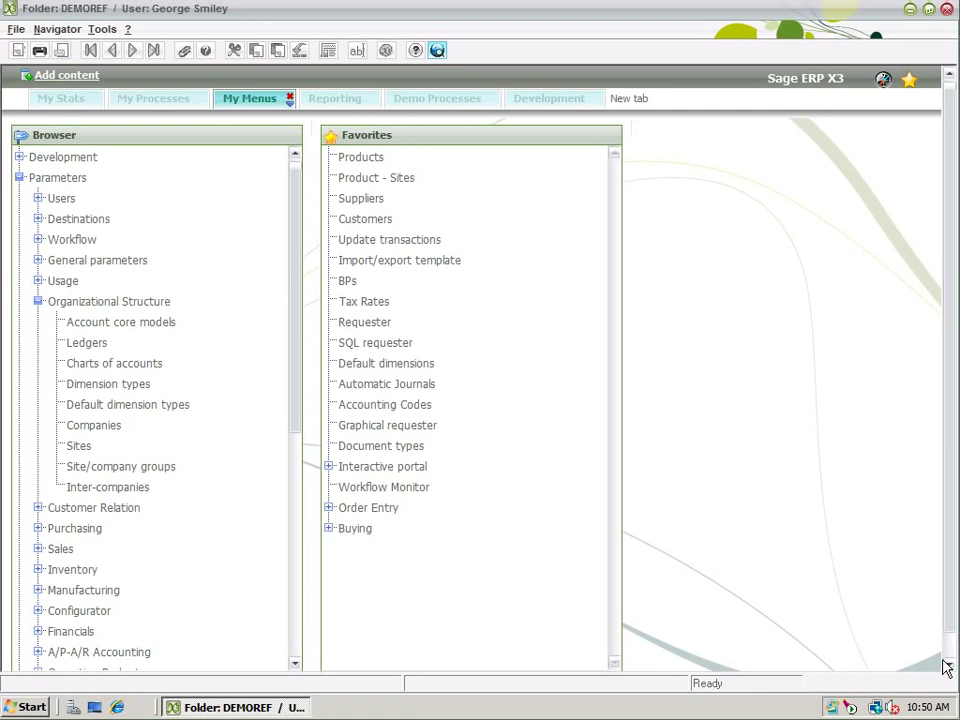
Step: Examine the ENG ledger's accounting types, its assigned chart of accounts and its dimension types
{"action": "left_click", "coordinate": [104, 344]}
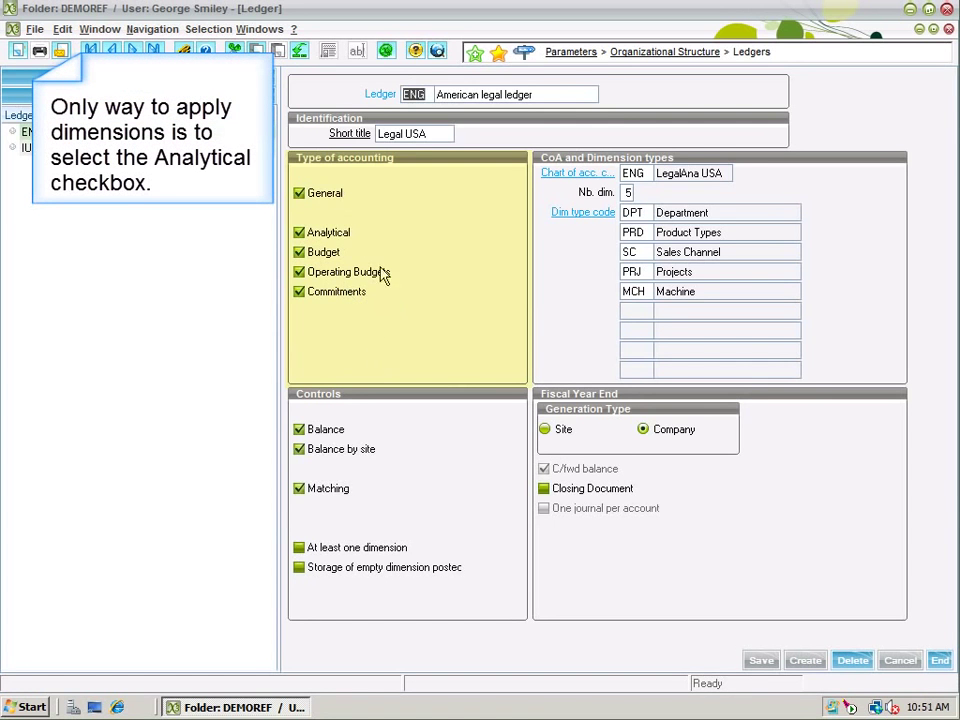
{"action": "left_click", "coordinate": [300, 251]}
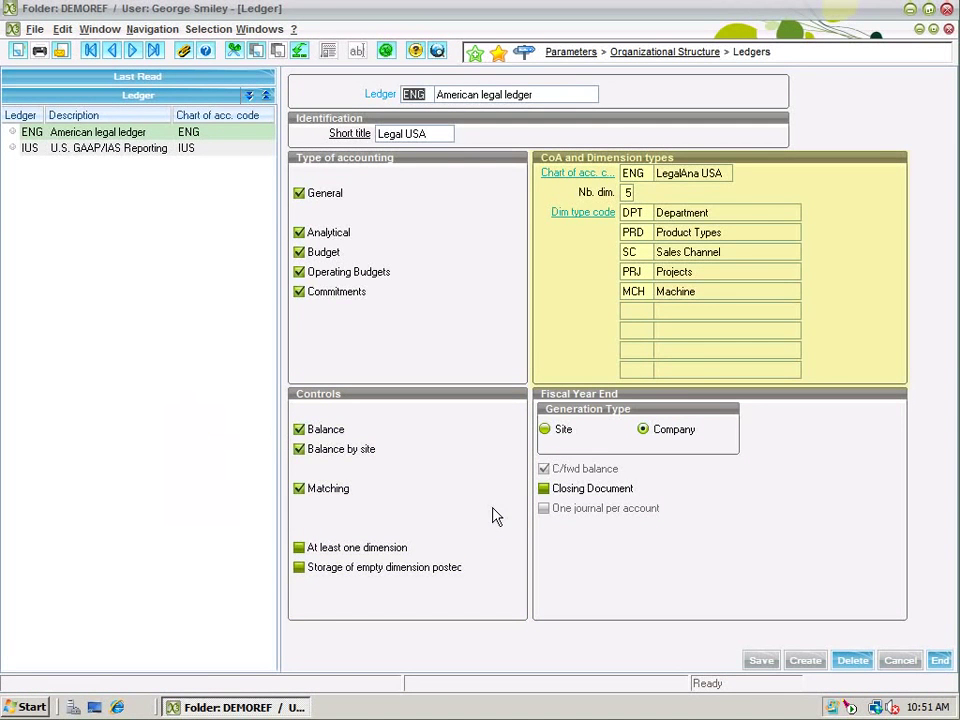
{"action": "left_click", "coordinate": [647, 173]}
{"action": "key", "text": "Tab"}
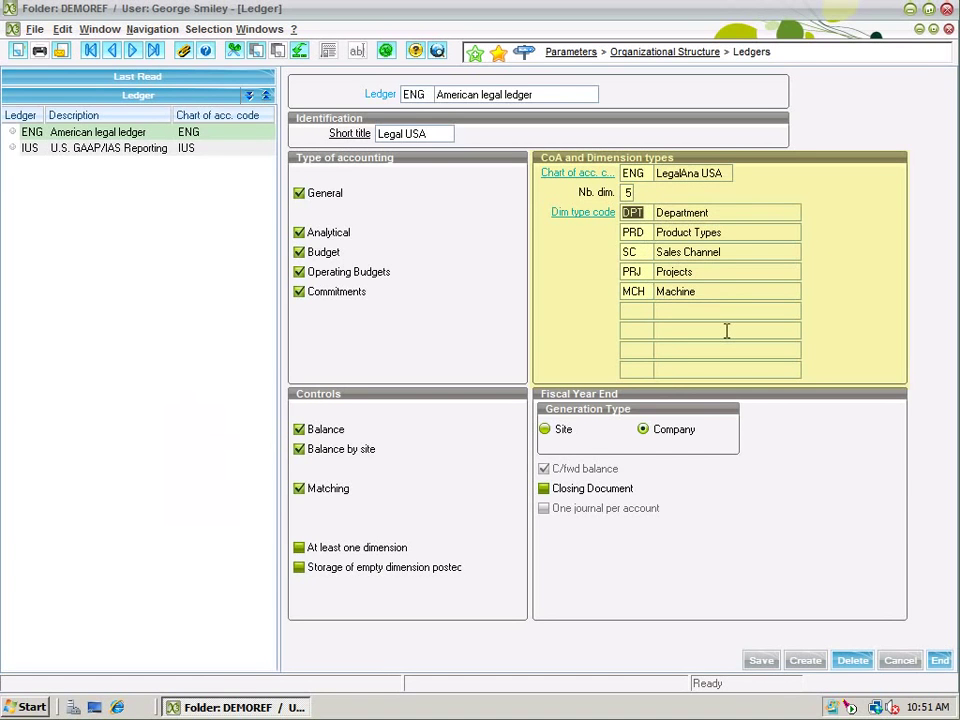
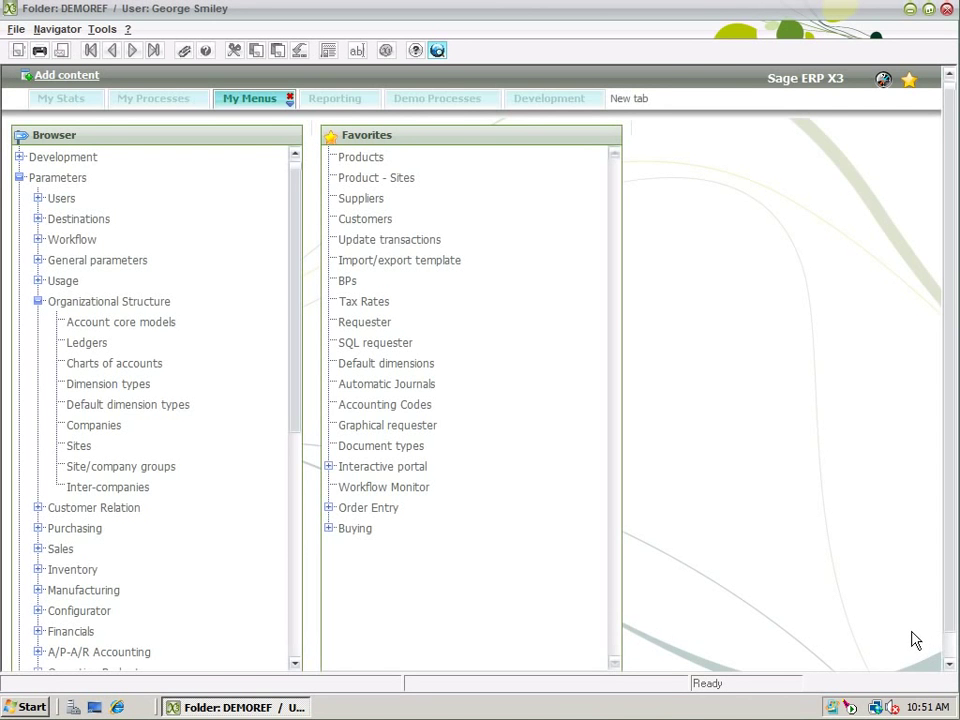
Step: Check which ledger is assigned to the Legal ledger type in the ENG account core model, and close the model
{"action": "left_click", "coordinate": [158, 327]}
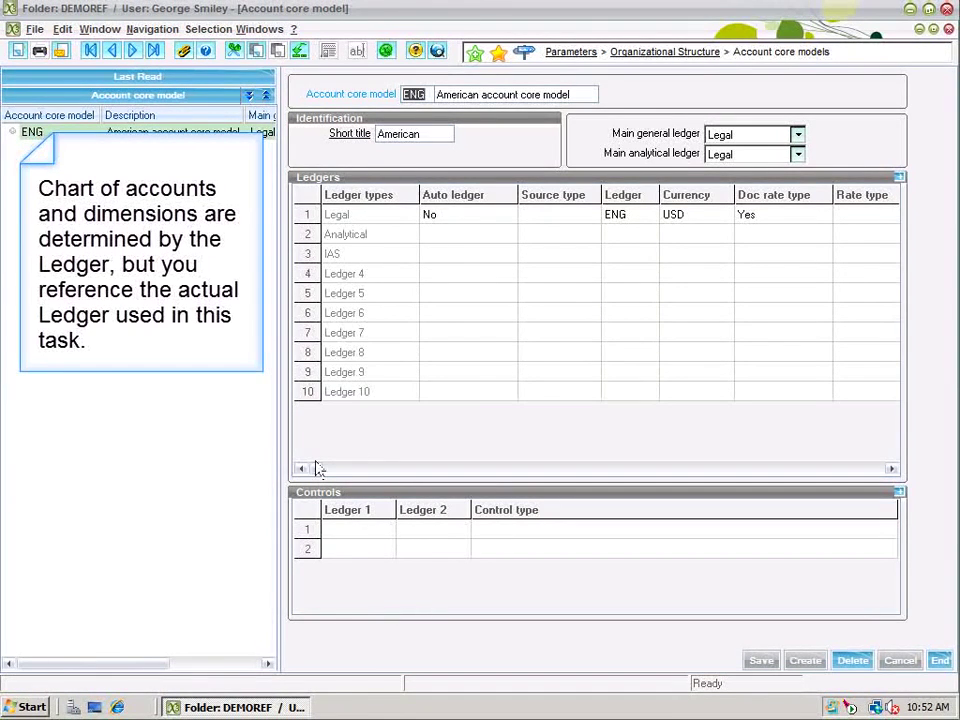
{"action": "left_click", "coordinate": [616, 216]}
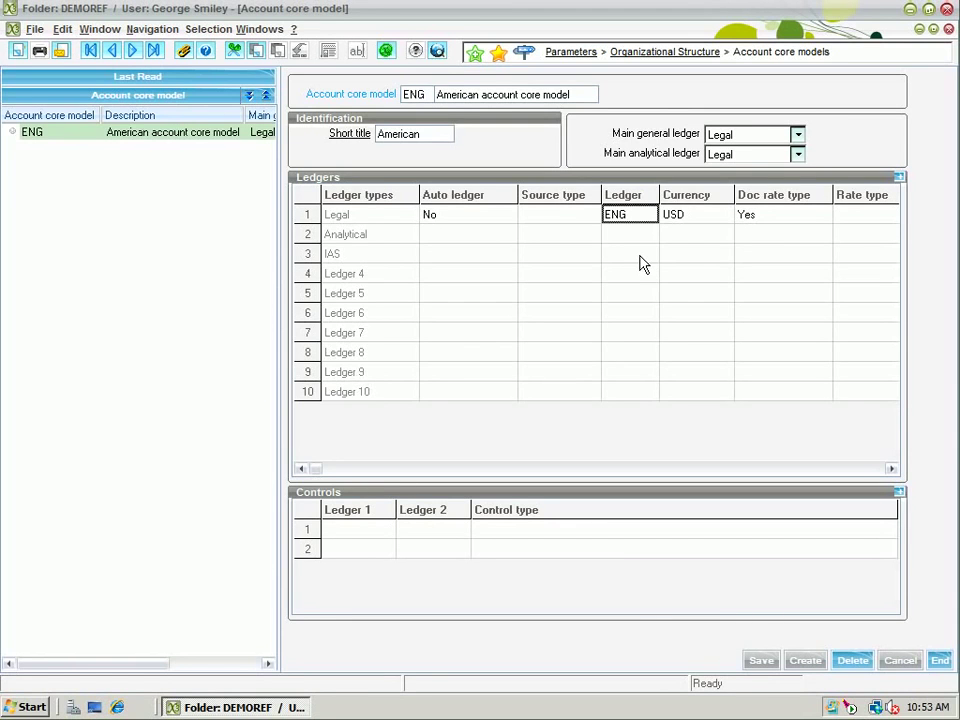
{"action": "left_click", "coordinate": [940, 661]}
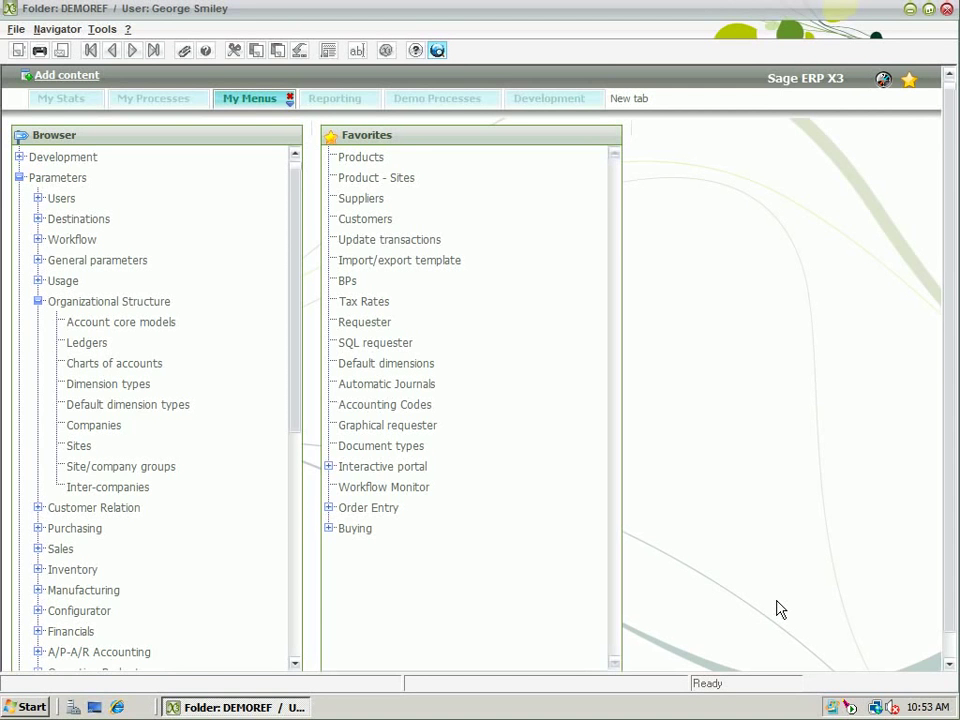
Step: Examine the accounting settings of company 010, including its account core model and dimension types, and close the record
{"action": "left_click", "coordinate": [98, 426]}
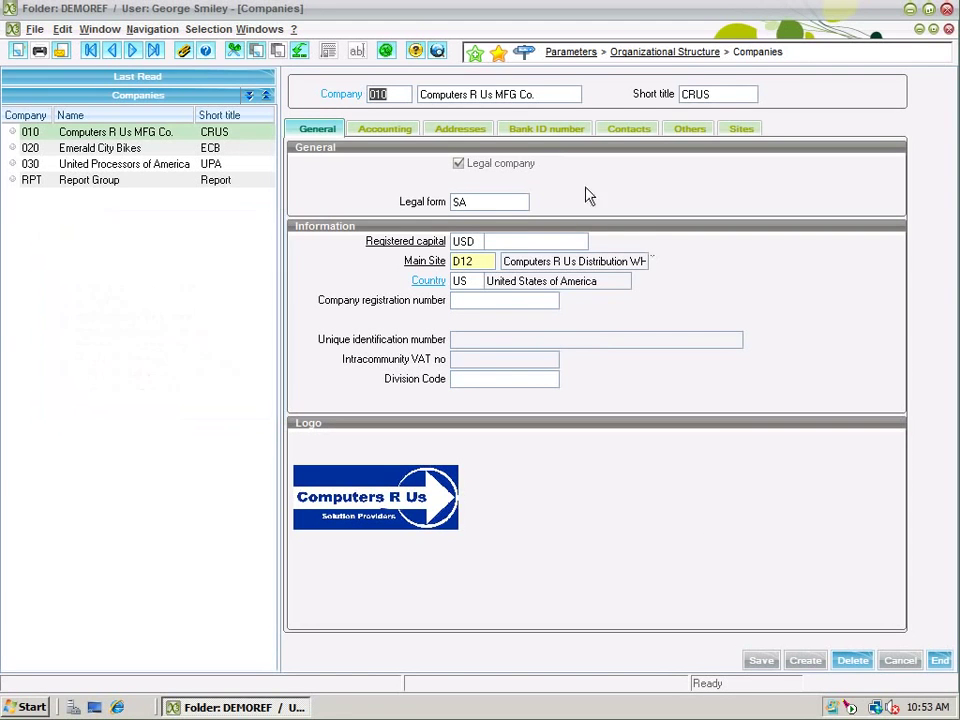
{"action": "left_click", "coordinate": [386, 129]}
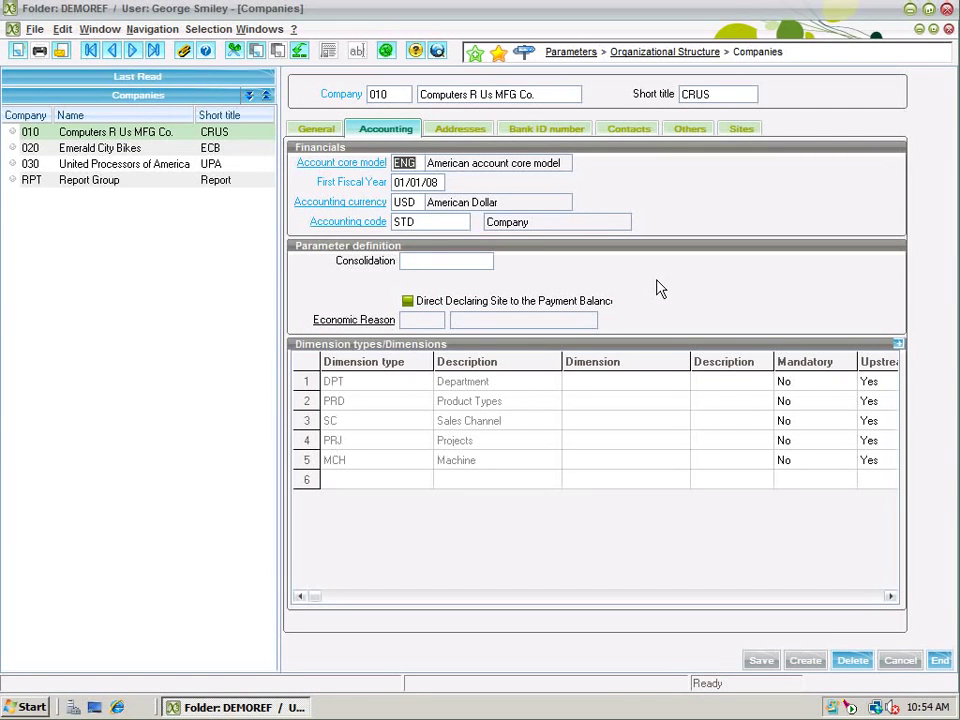
{"action": "left_click", "coordinate": [938, 660]}
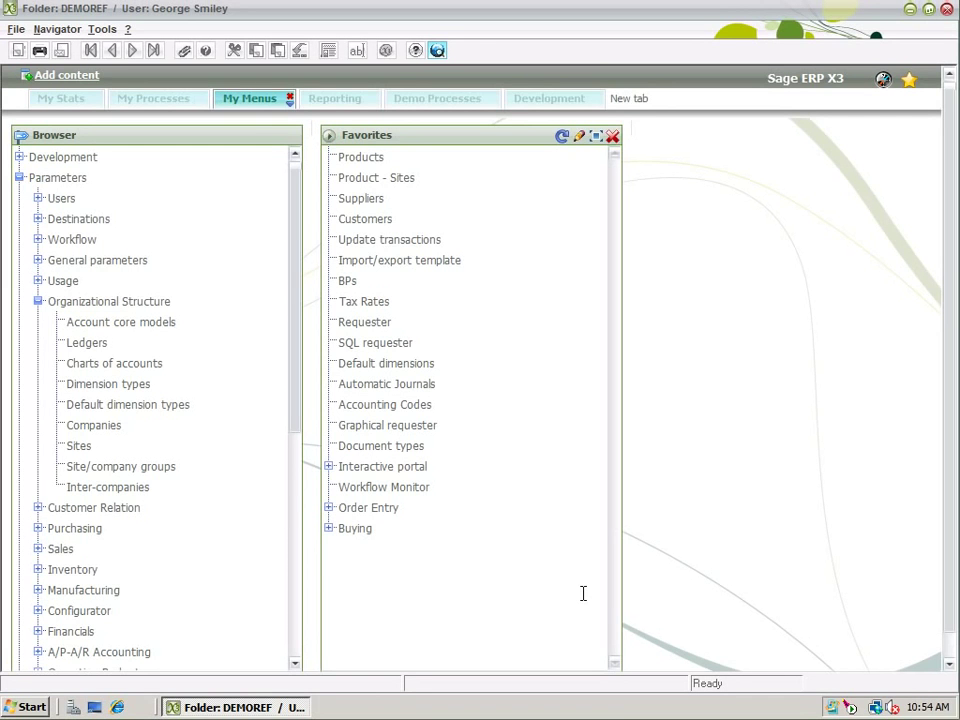
Step: Collapse the parameters and open the general accounts list within the common G/L accounting tables
{"action": "left_click", "coordinate": [38, 302]}
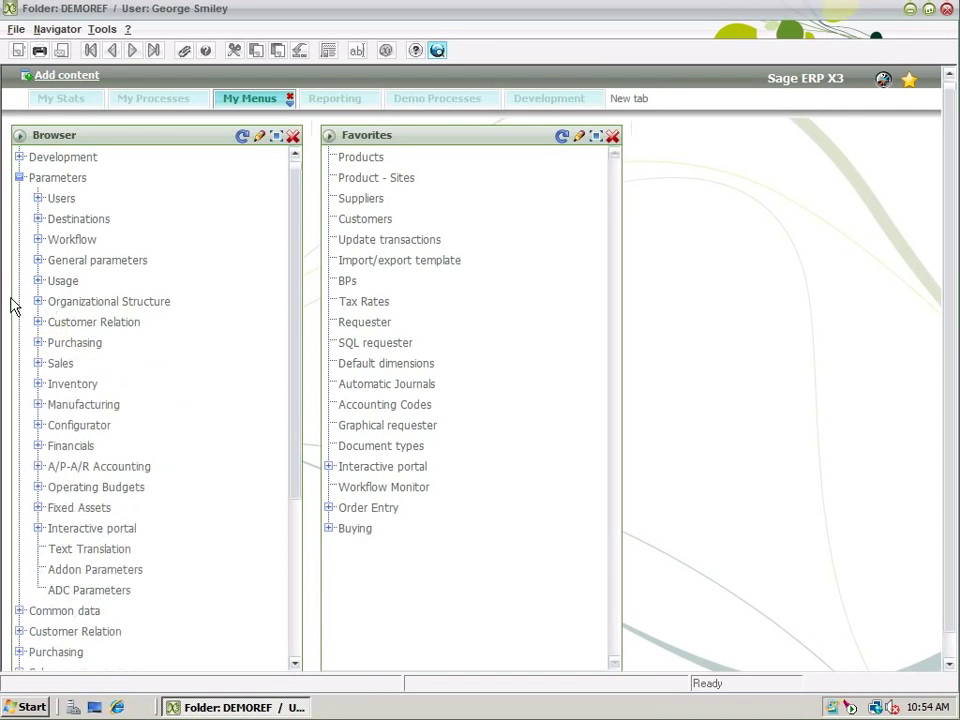
{"action": "left_click", "coordinate": [19, 178]}
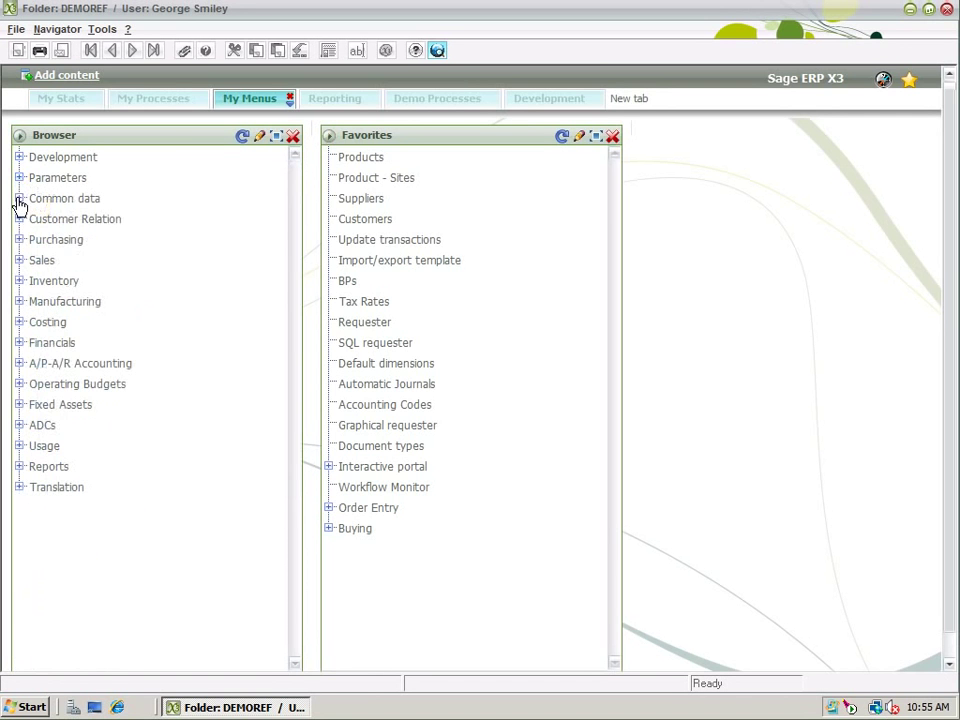
{"action": "left_click", "coordinate": [19, 198]}
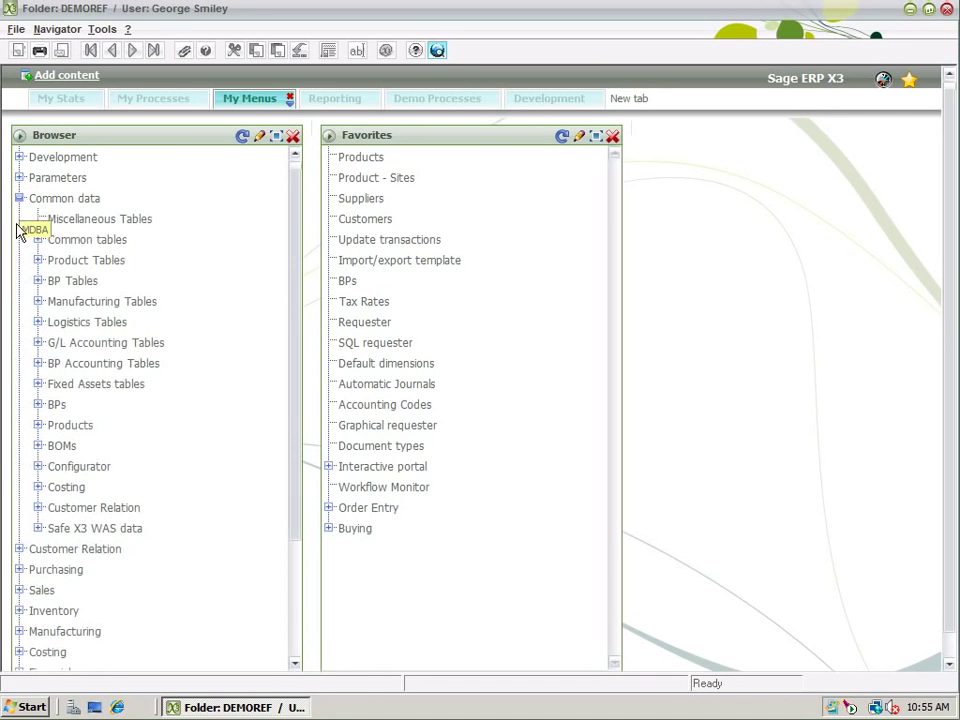
{"action": "left_click", "coordinate": [39, 344]}
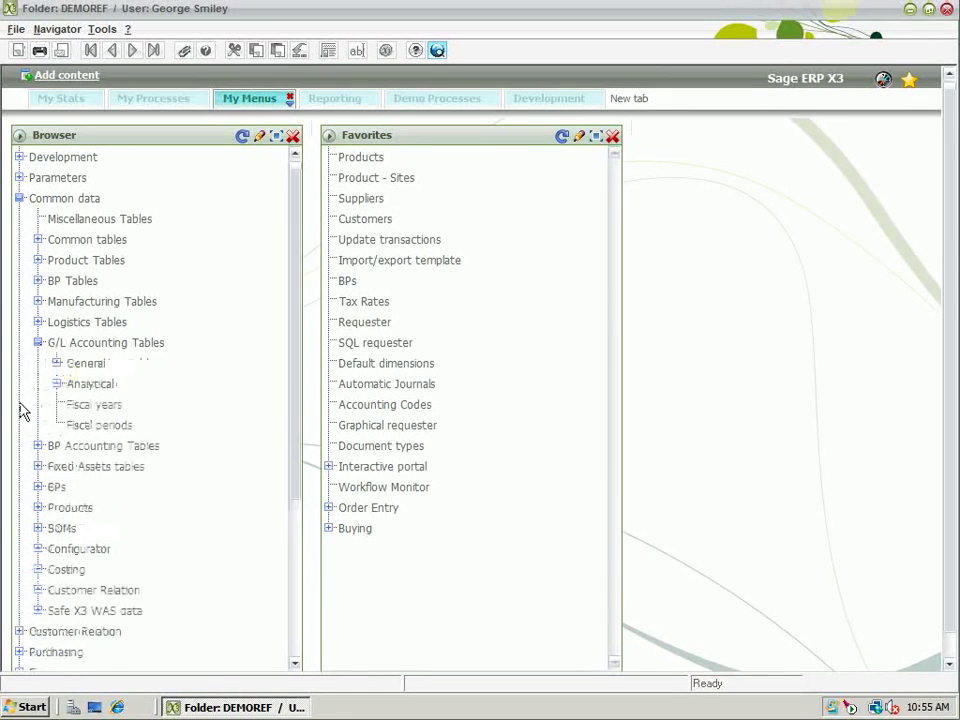
{"action": "left_click", "coordinate": [57, 365]}
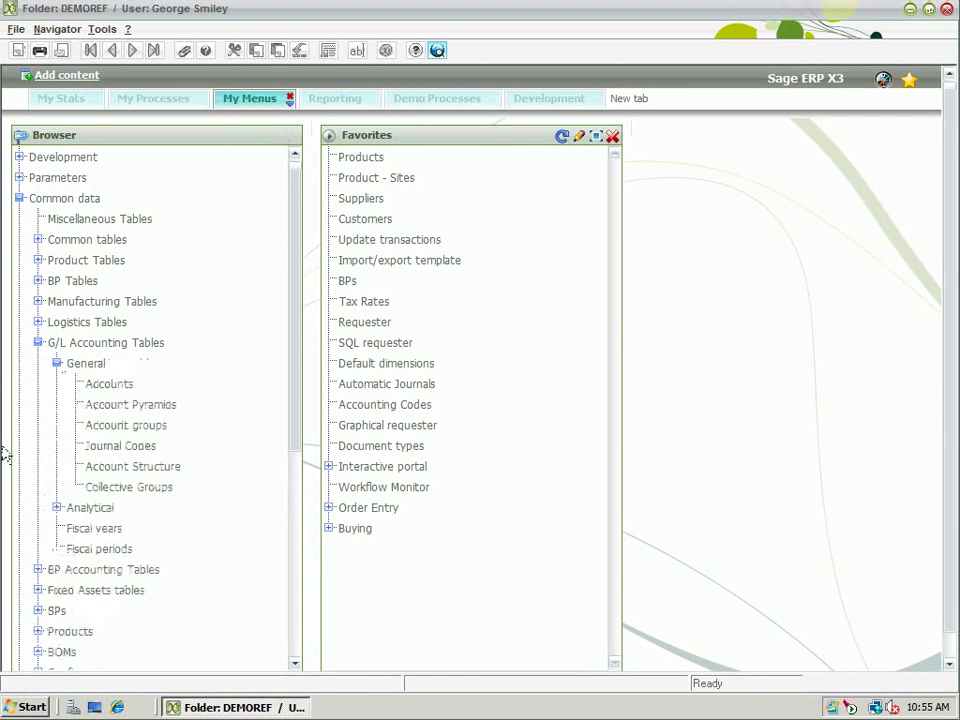
{"action": "left_click", "coordinate": [104, 390]}
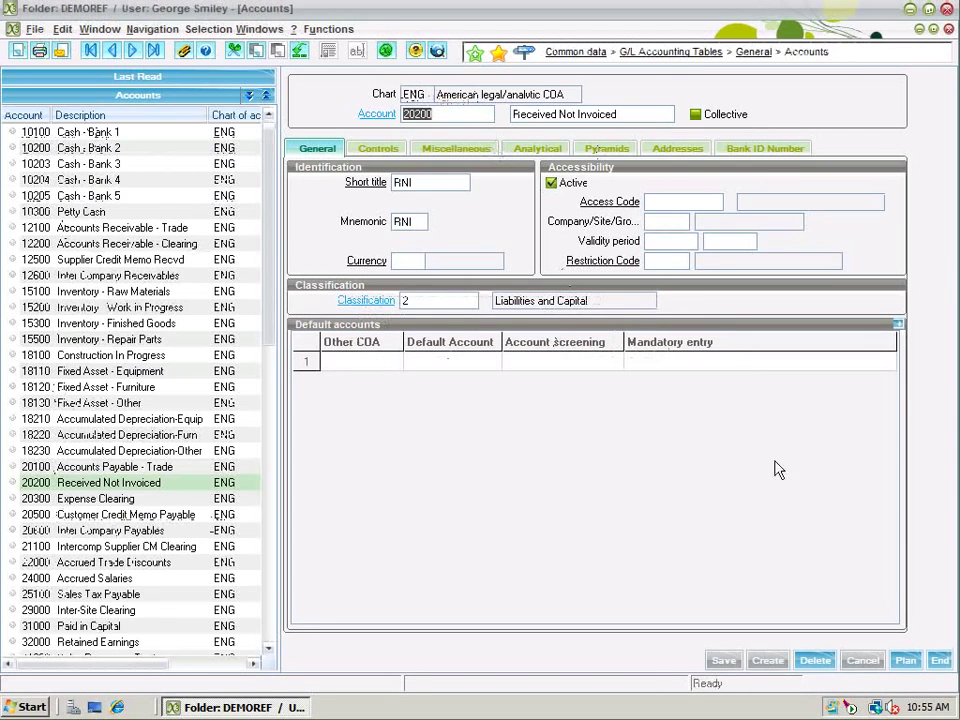
Step: Switch the accounts list to the British legal chart of accounts (BRI), review its accounts and close the list
{"action": "left_click", "coordinate": [903, 661]}
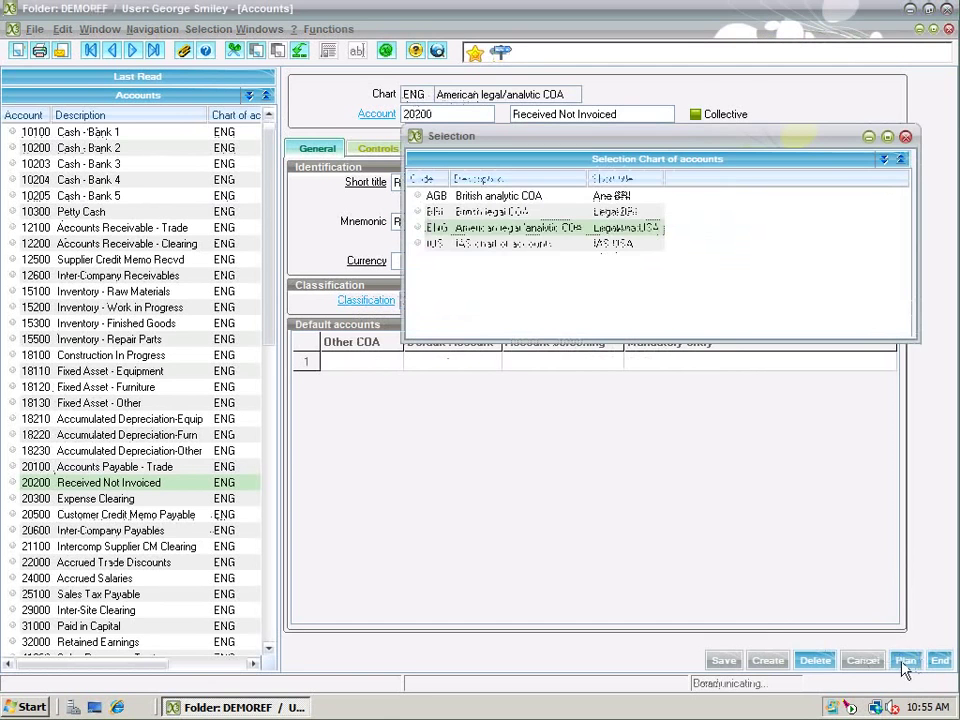
{"action": "left_click", "coordinate": [459, 213]}
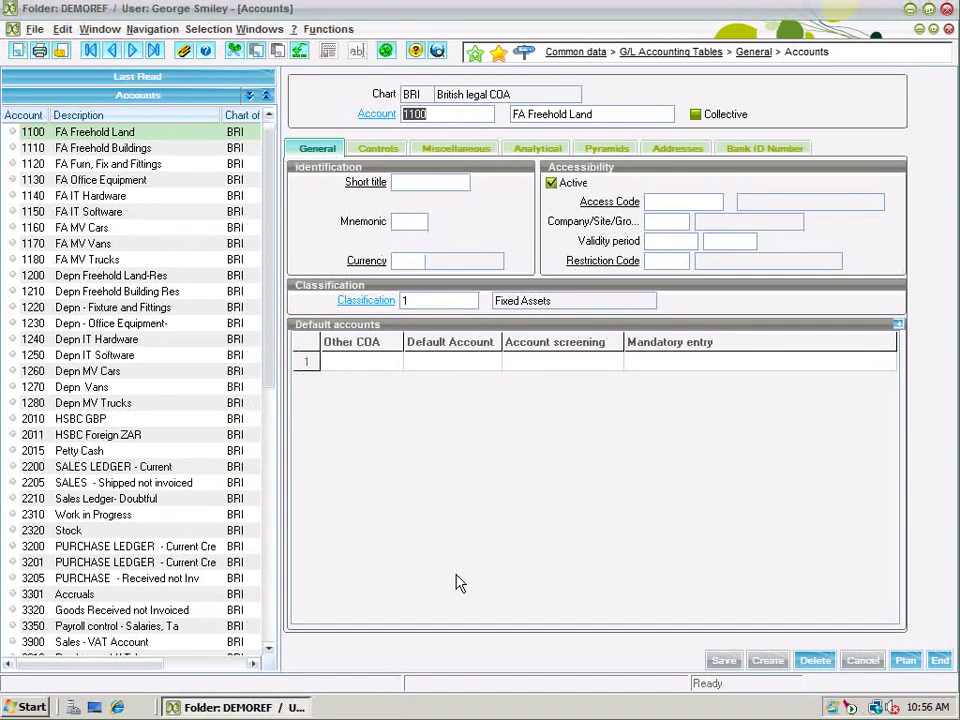
{"action": "left_click", "coordinate": [938, 660]}
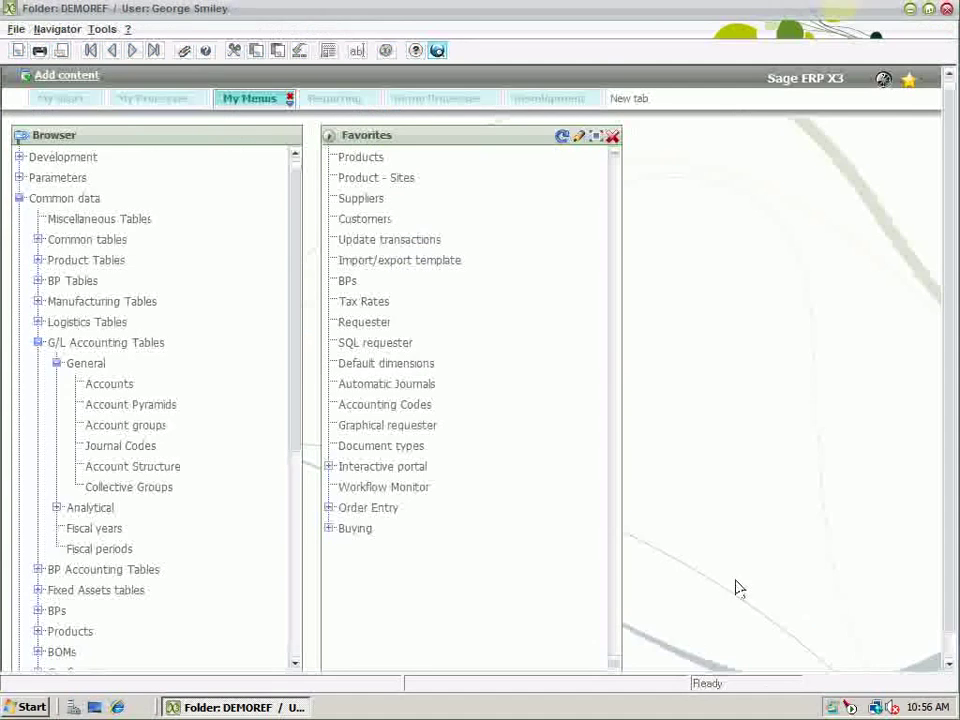
Step: Open the analytical dimensions in the G/L accounting tables and display those of the Sales Channel (SC) type
{"action": "left_click", "coordinate": [57, 364]}
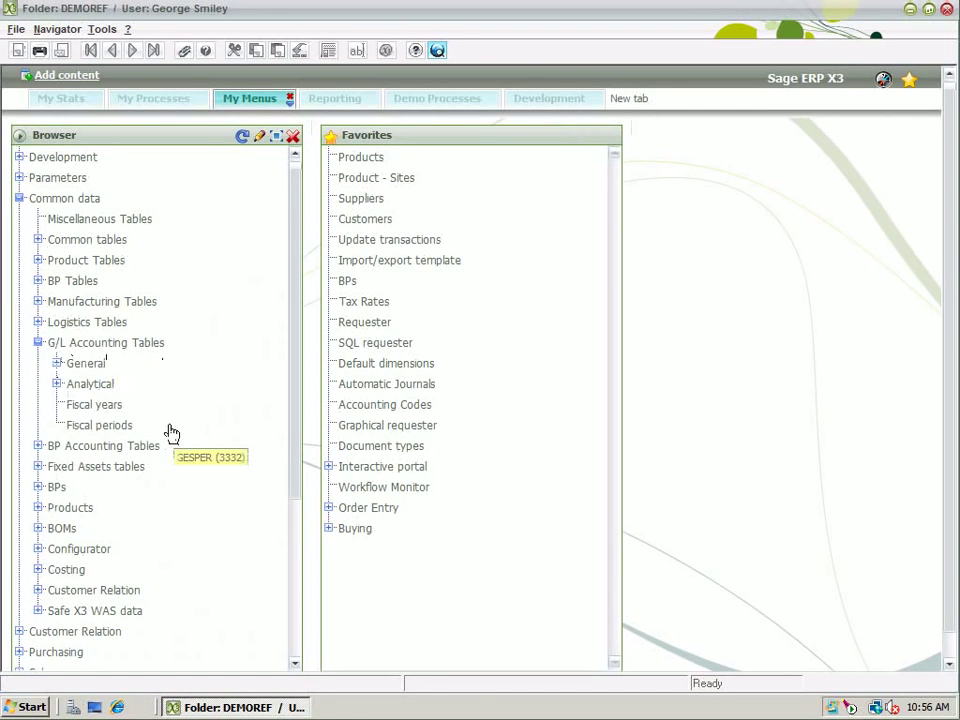
{"action": "left_click", "coordinate": [57, 384]}
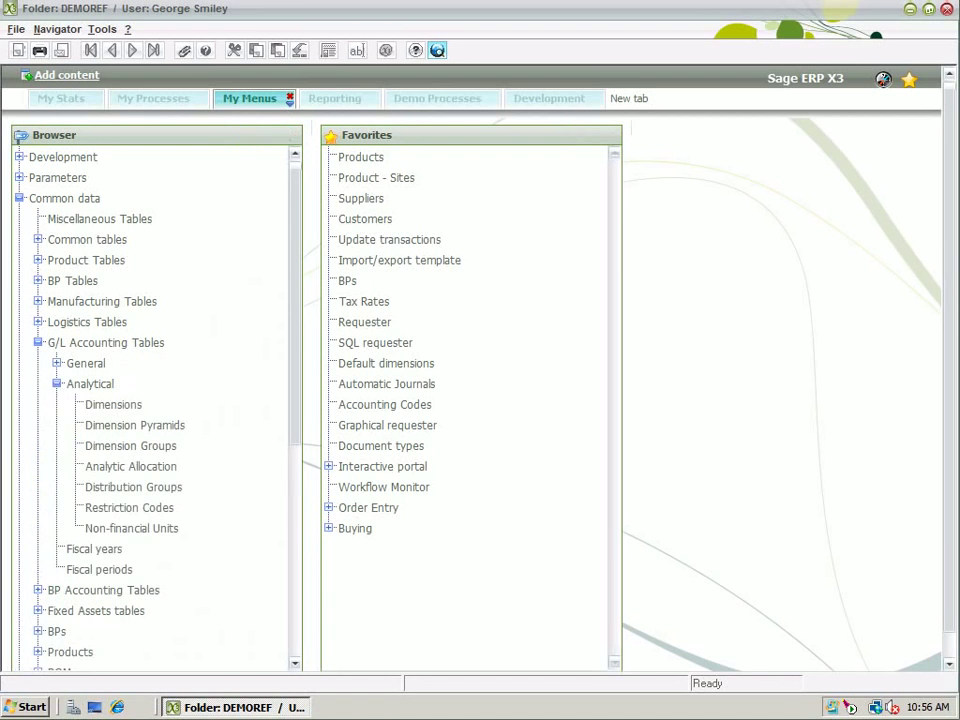
{"action": "left_click", "coordinate": [104, 410]}
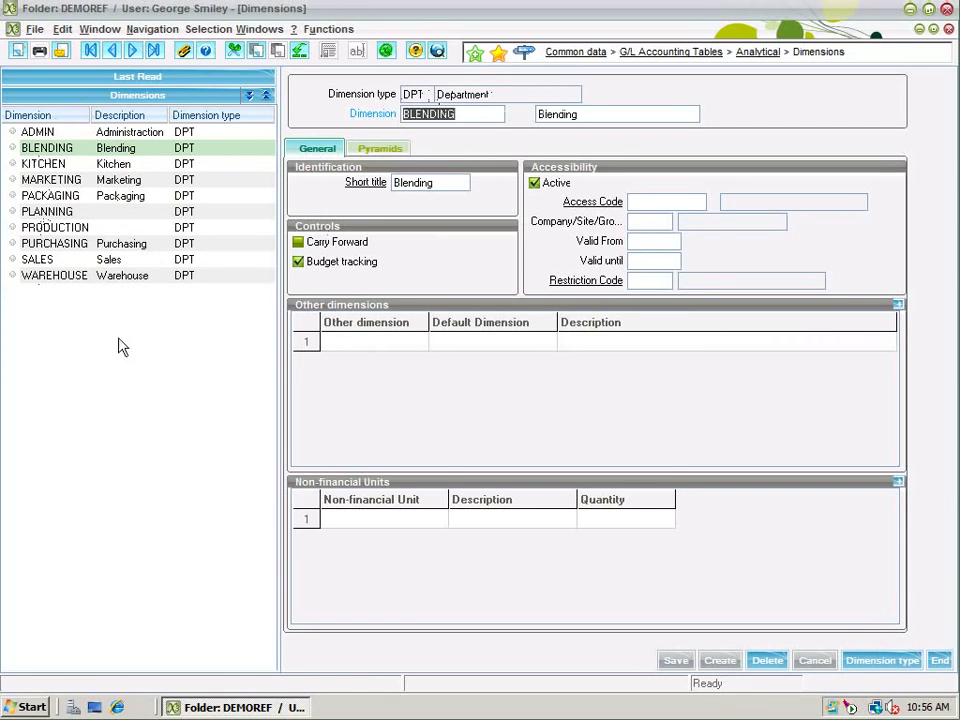
{"action": "left_click", "coordinate": [878, 662]}
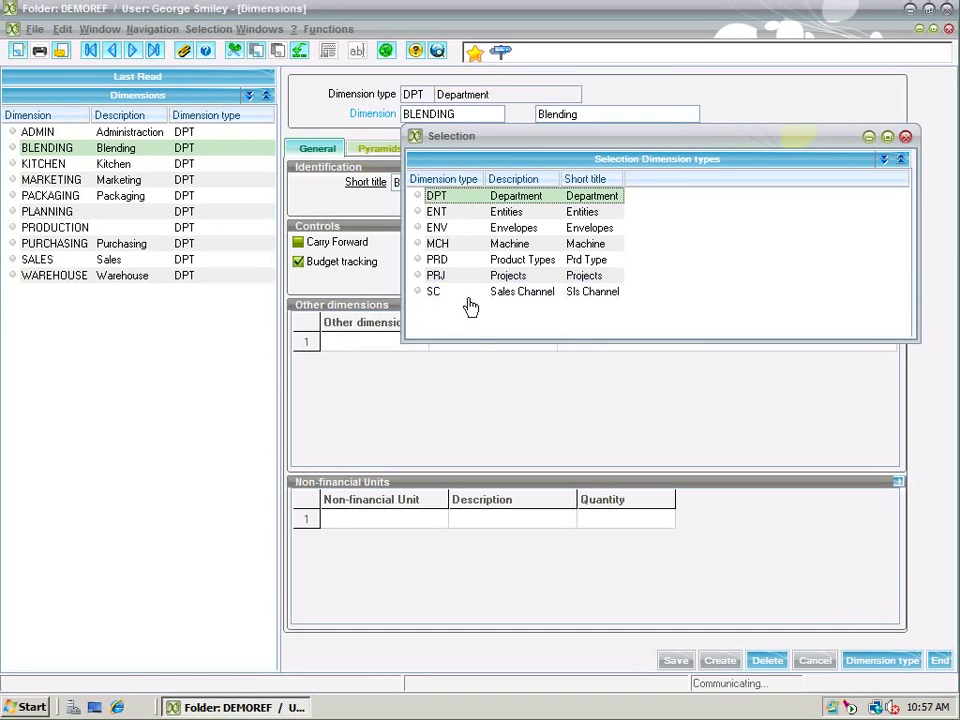
{"action": "left_click", "coordinate": [470, 293]}
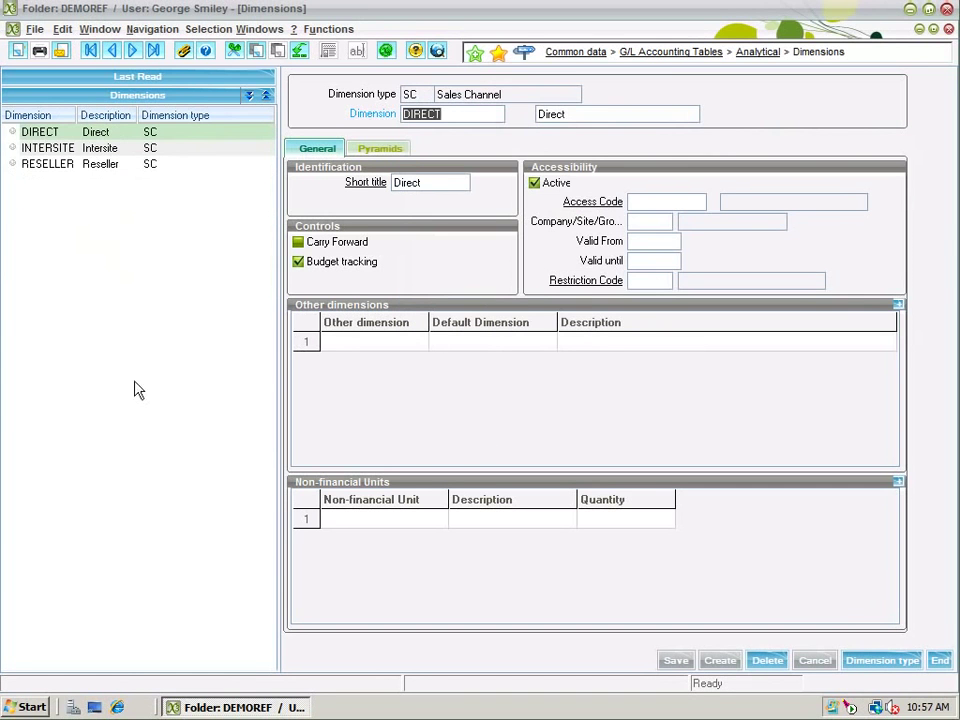